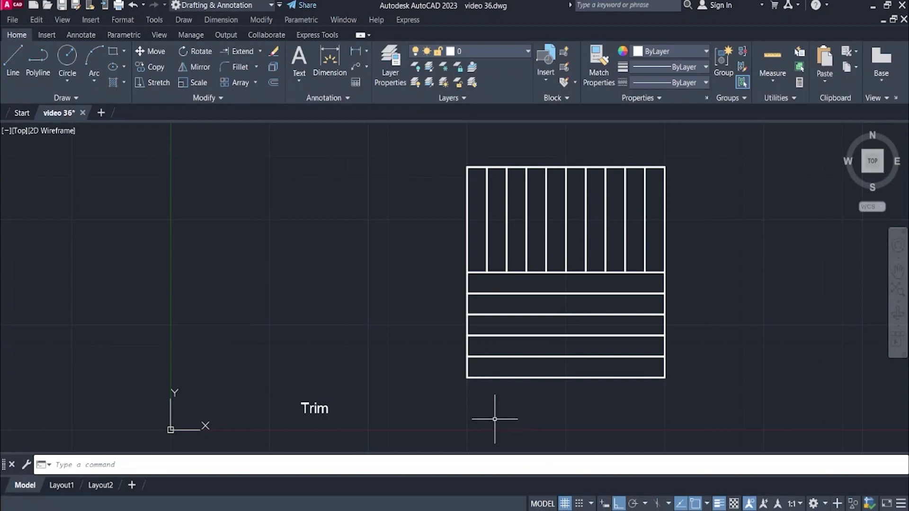
pyautogui.click(156, 463)
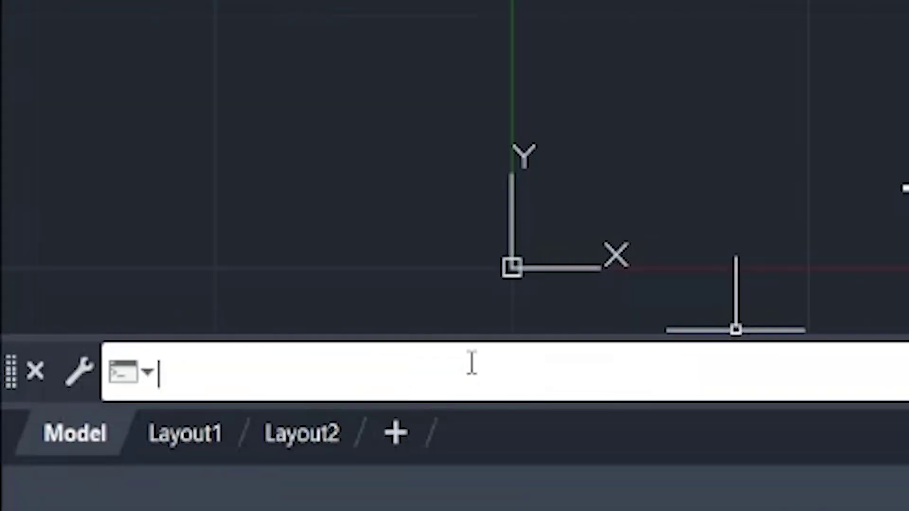
pyautogui.write('Line')
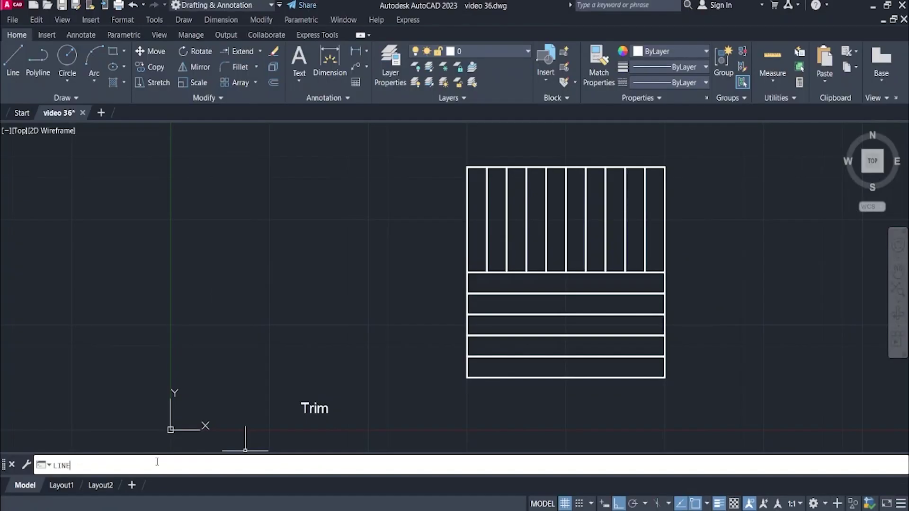
pyautogui.doubleClick(62, 465)
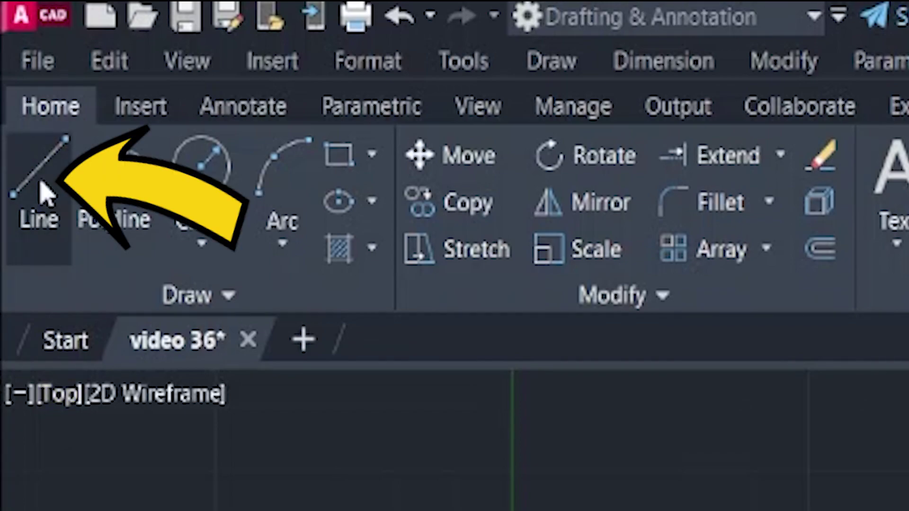
# - Draw a closed square with the Line command starting at 25,25, the same size as the neighbouring striped square
pyautogui.click(41, 192)
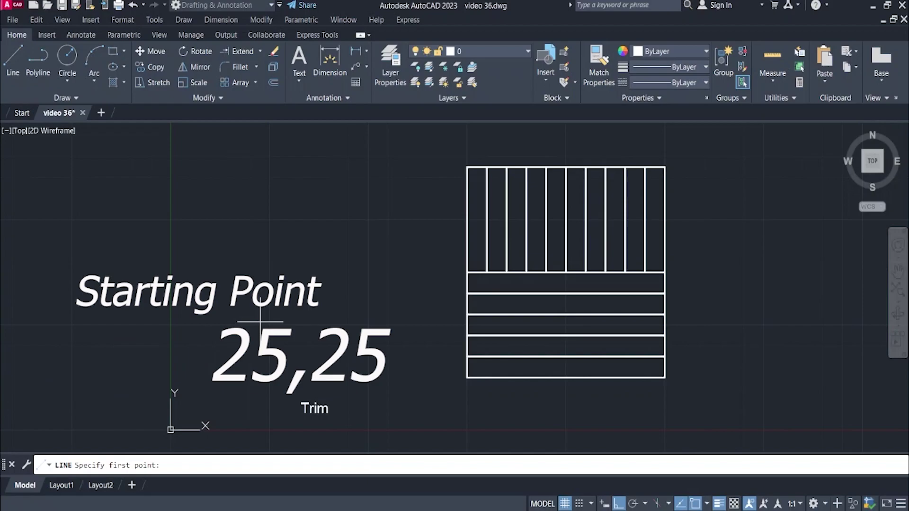
pyautogui.write('25,25')
pyautogui.press('Return')
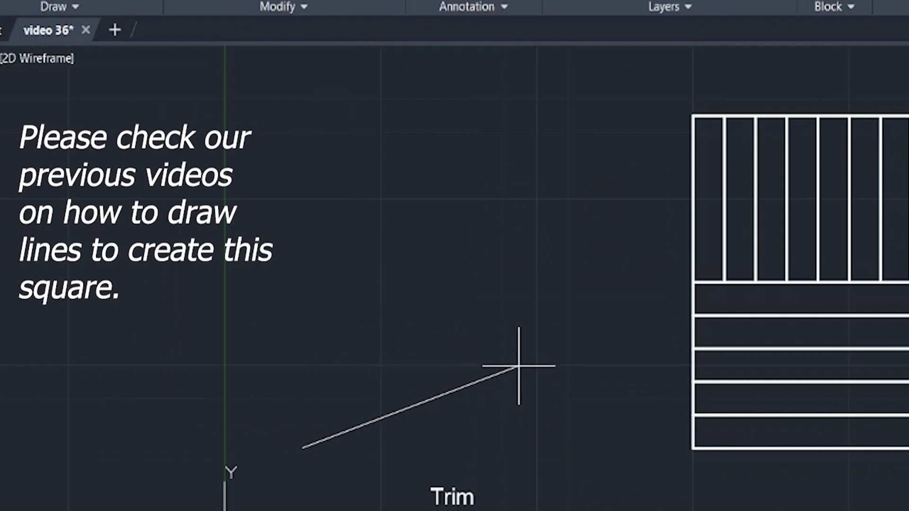
pyautogui.write('@25,0')
pyautogui.press('Return')
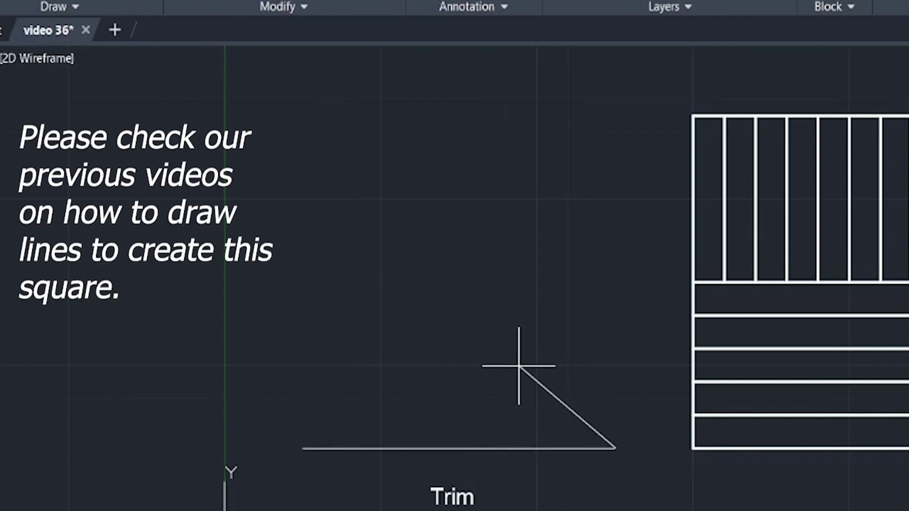
pyautogui.write('@0,25')
pyautogui.press('Return')
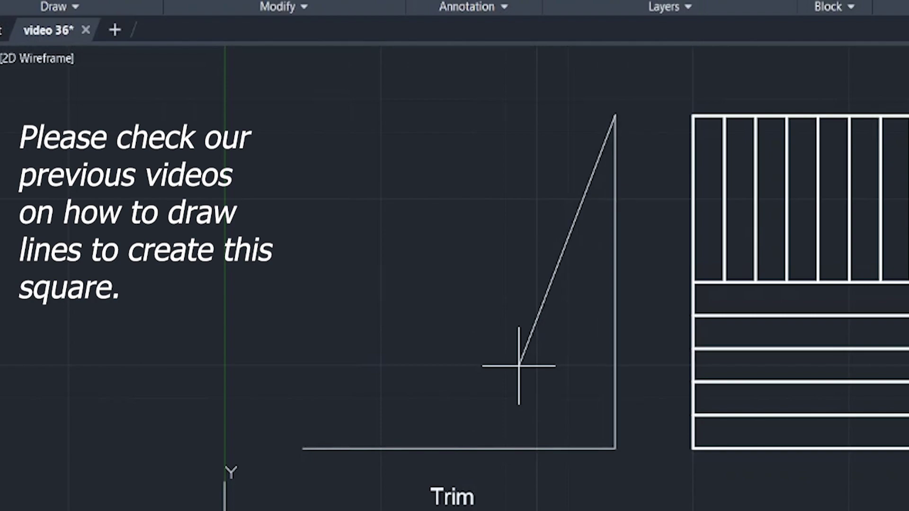
pyautogui.write('@-25,0')
pyautogui.press('Return')
pyautogui.write('c')
pyautogui.press('Return')
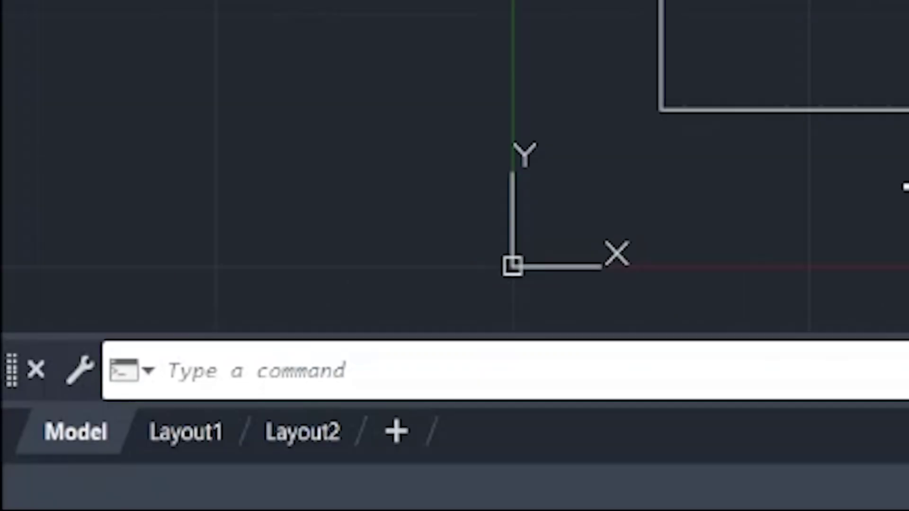
# - Divide the top edge of the new square into 10 segments
pyautogui.click(351, 379)
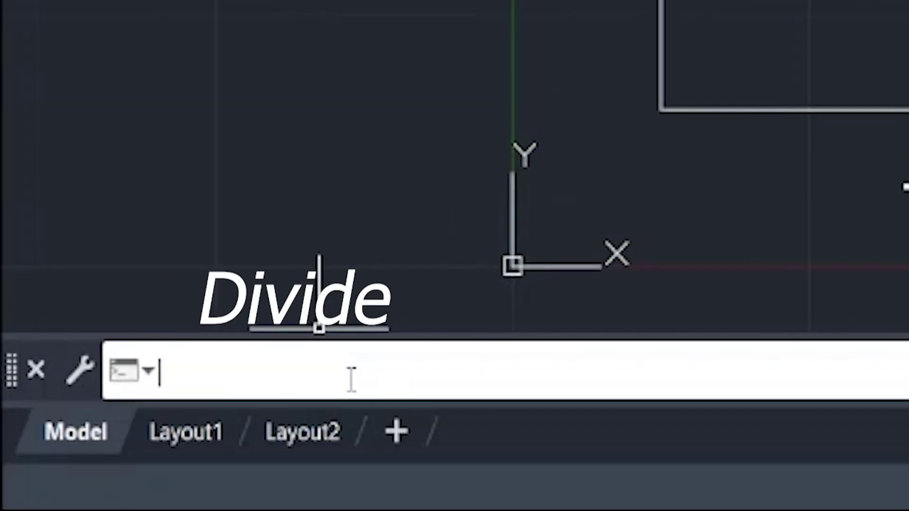
pyautogui.write('divide')
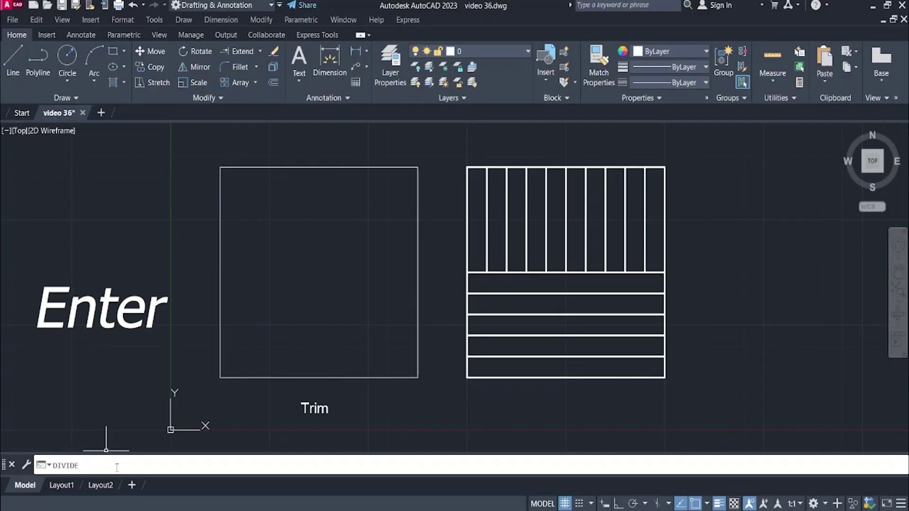
pyautogui.press('Return')
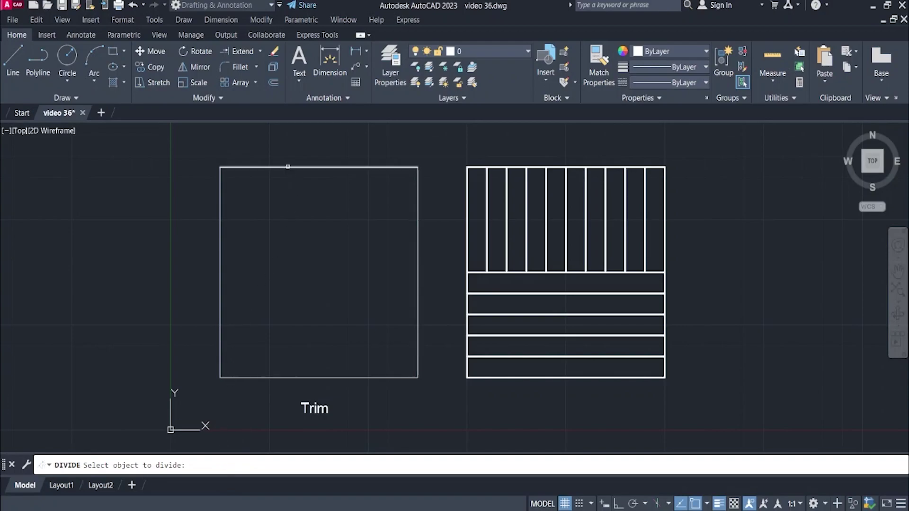
pyautogui.click(288, 167)
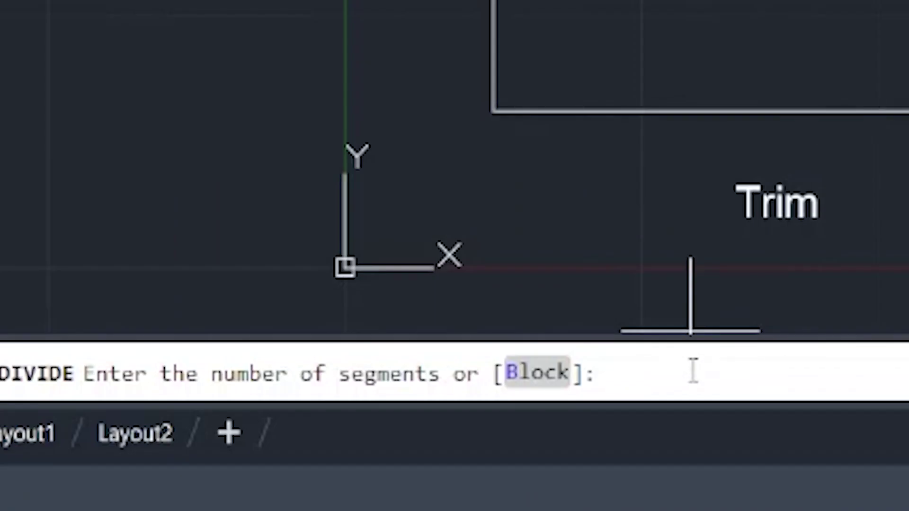
pyautogui.write('10')
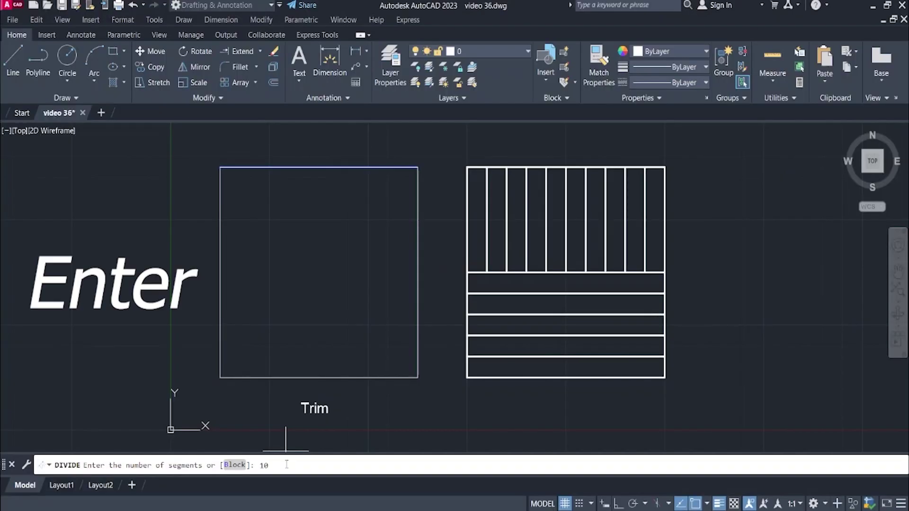
pyautogui.press('Return')
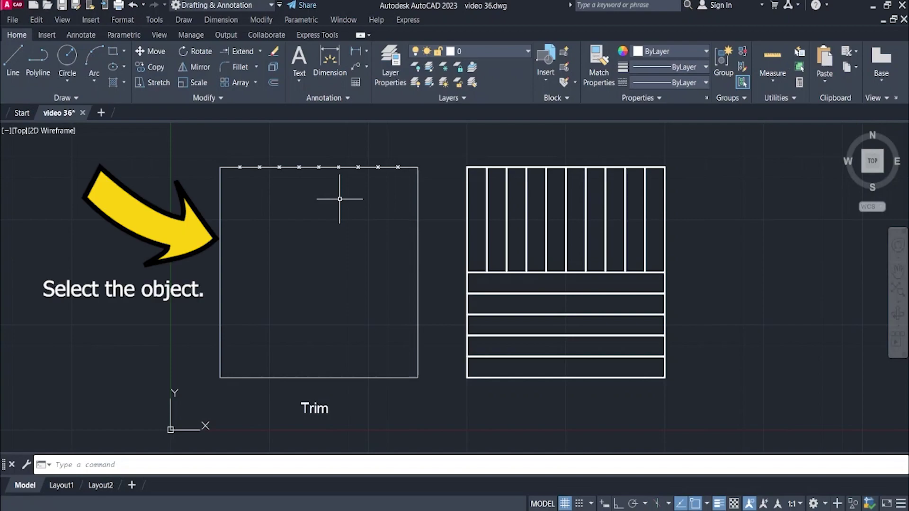
# - Copy the square's left edge from its upper endpoint to each of the nine division points along the top edge
pyautogui.click(221, 246)
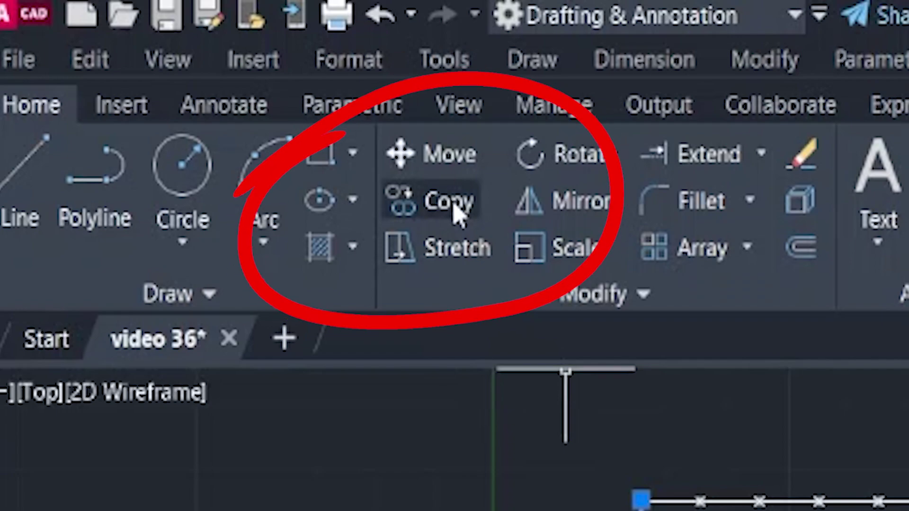
pyautogui.click(452, 209)
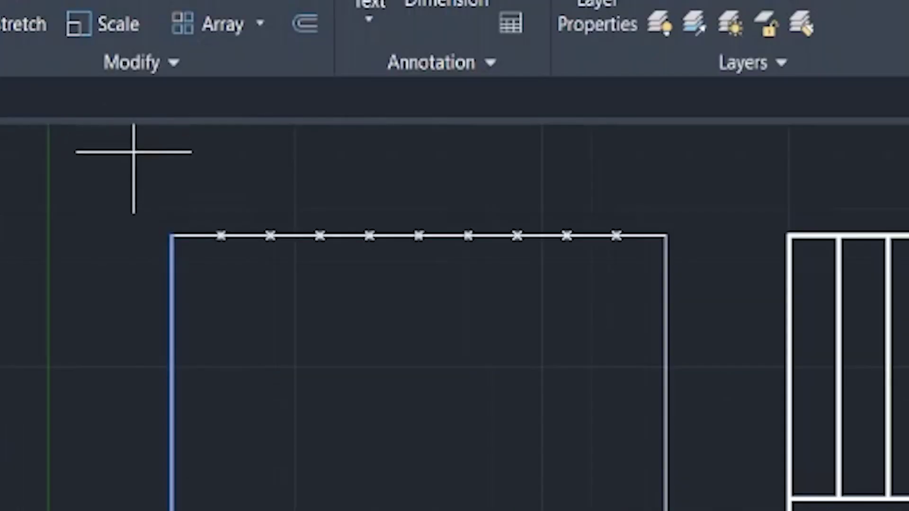
pyautogui.click(172, 235)
pyautogui.click(221, 235)
pyautogui.click(271, 236)
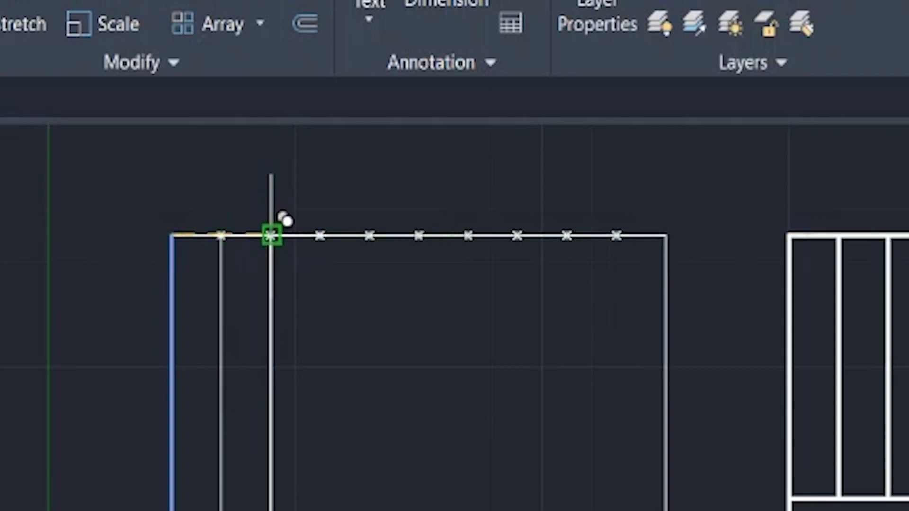
pyautogui.click(321, 236)
pyautogui.click(370, 236)
pyautogui.click(419, 235)
pyautogui.click(469, 235)
pyautogui.click(517, 236)
pyautogui.click(567, 235)
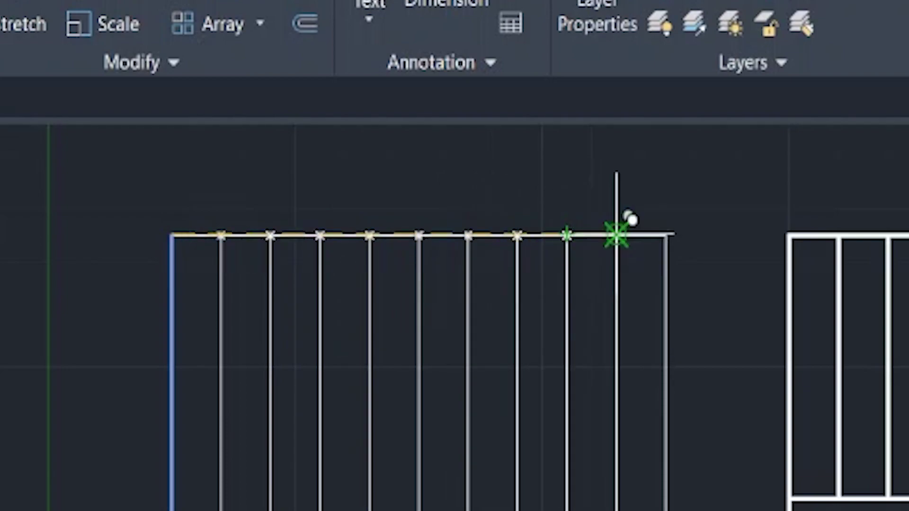
pyautogui.click(617, 236)
pyautogui.press('Return')
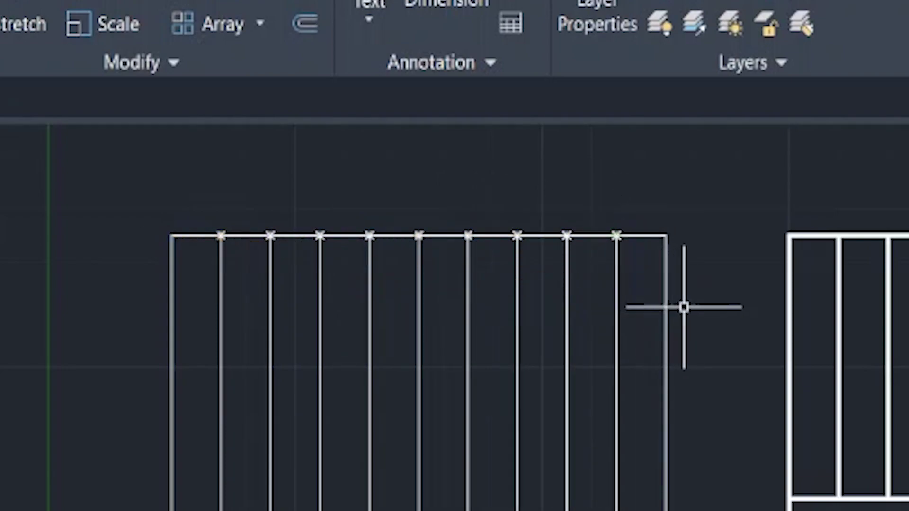
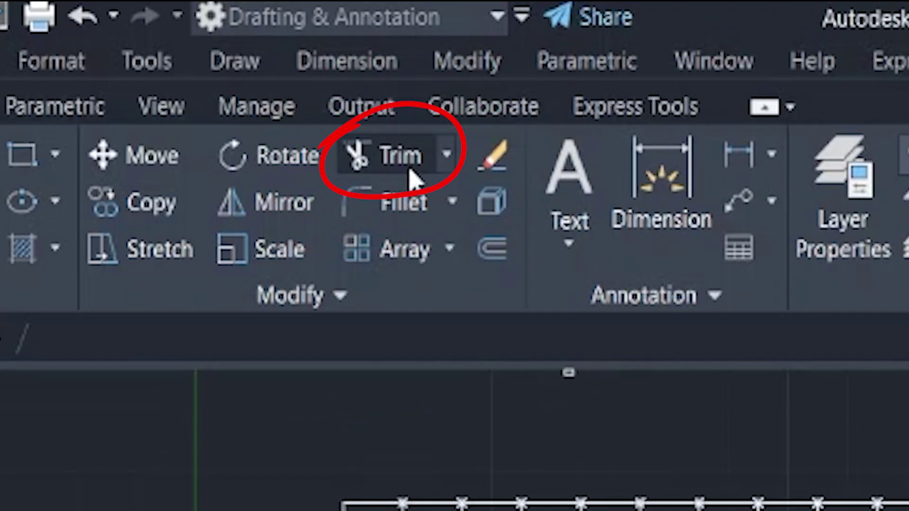
# - Try out a horizontal line between the midpoints of the square's left and right edges, and undo it
pyautogui.click(410, 171)
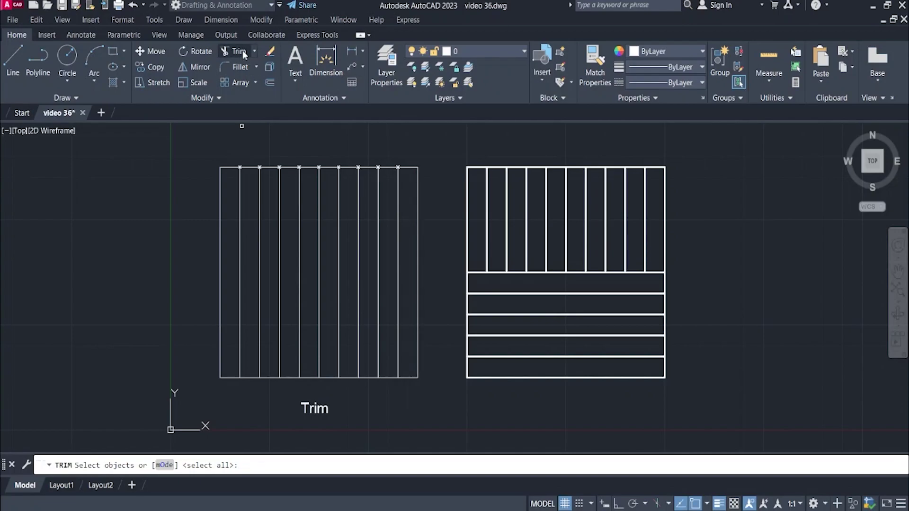
pyautogui.press('Escape')
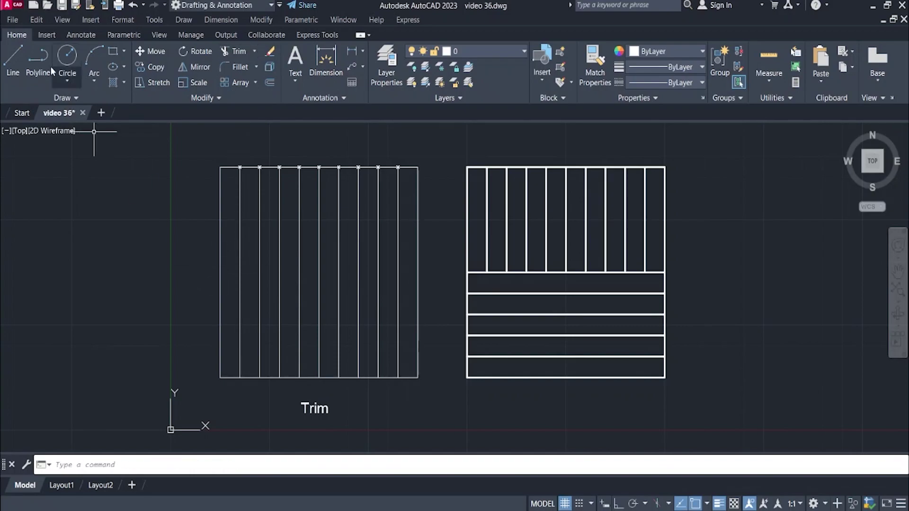
pyautogui.click(13, 58)
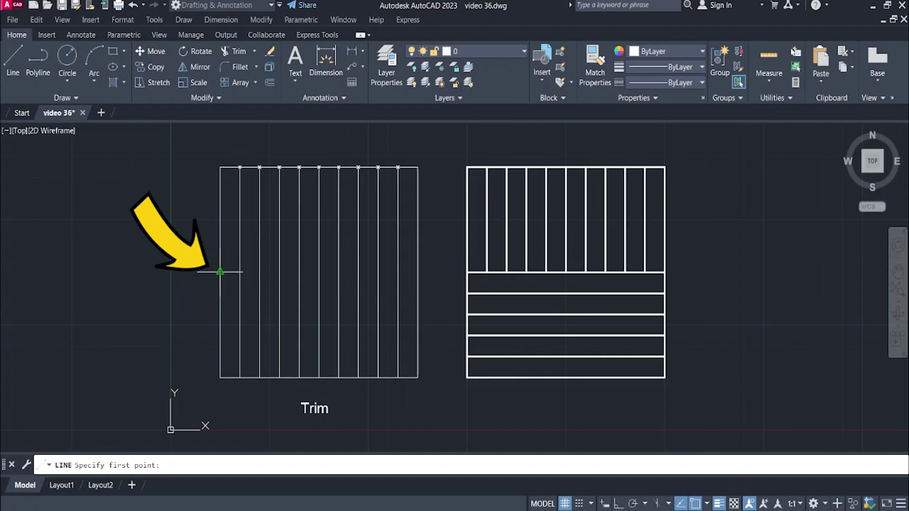
pyautogui.click(220, 271)
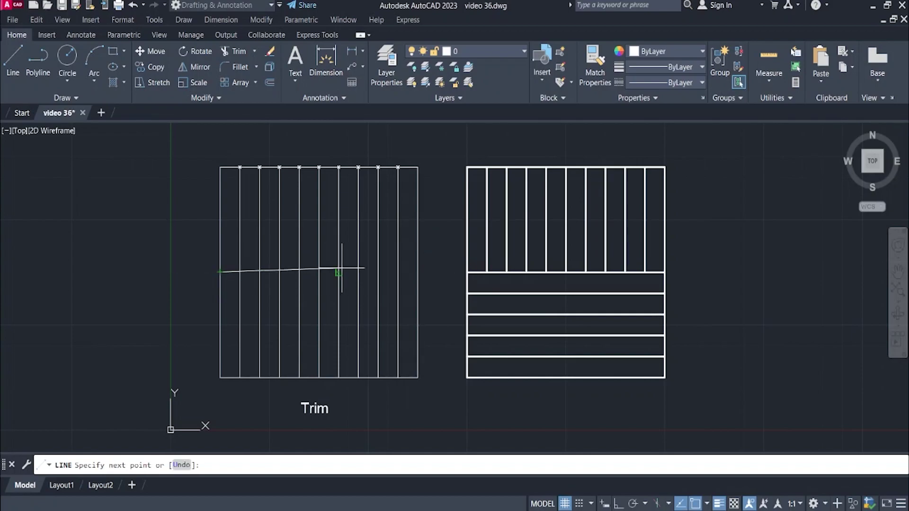
pyautogui.click(418, 272)
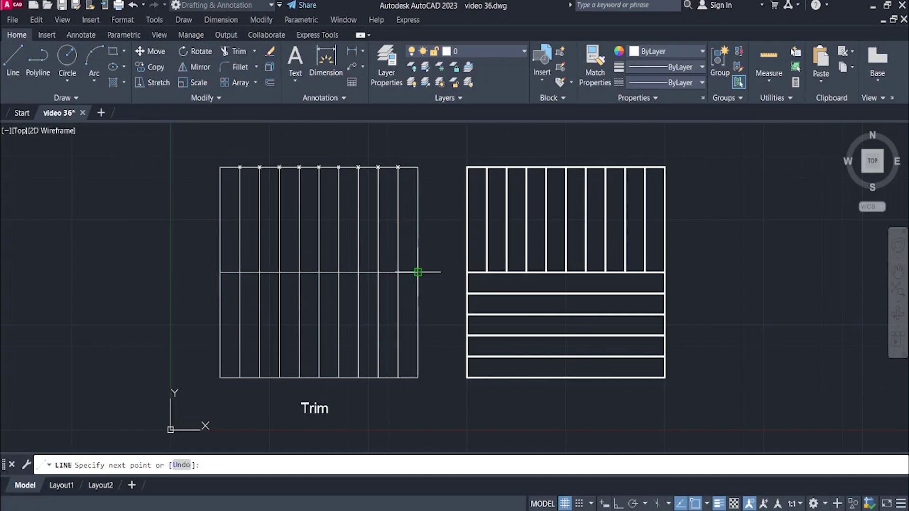
pyautogui.press('Return')
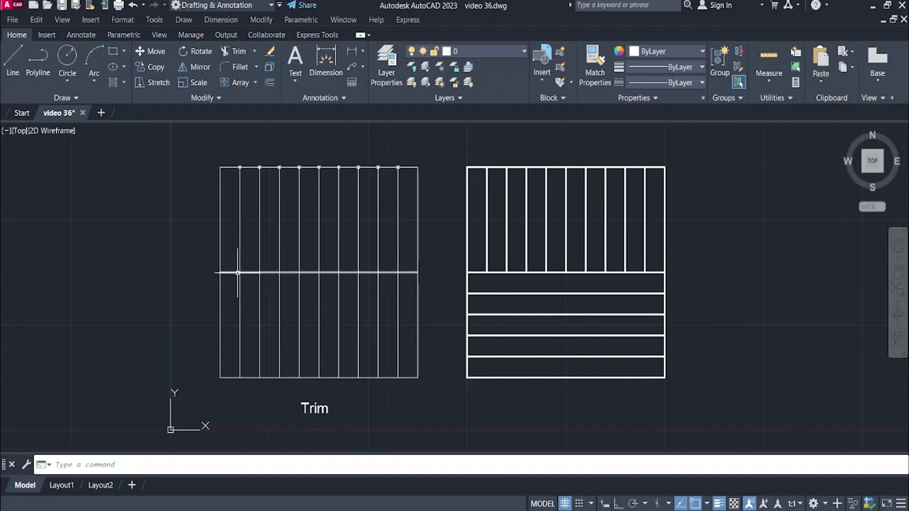
pyautogui.hotkey('ctrl', 'z')
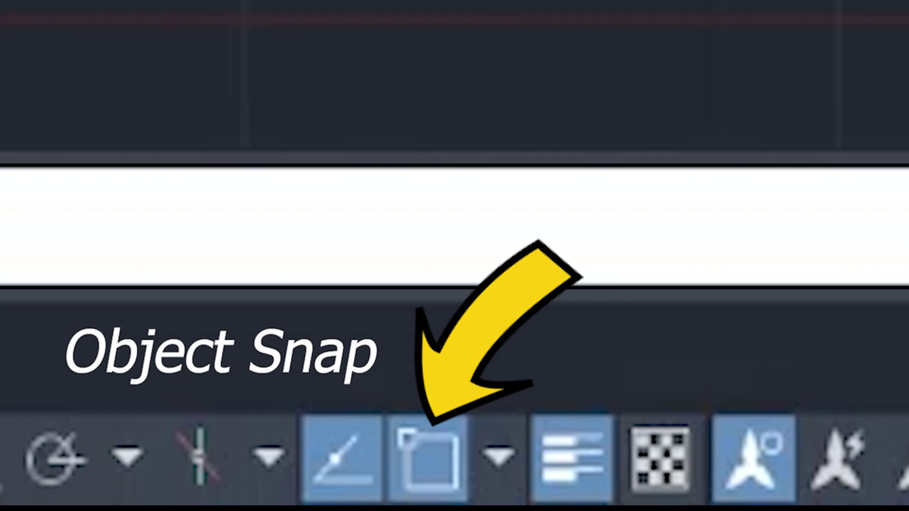
# - Draw a horizontal line from the midpoint of the square's left edge to the midpoint of its right edge
pyautogui.press('l')
pyautogui.press('Return')
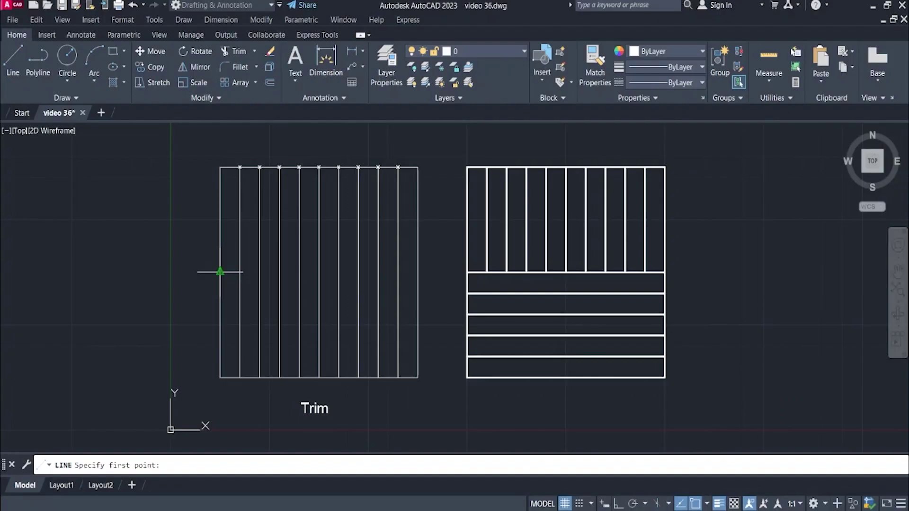
pyautogui.click(220, 272)
pyautogui.click(418, 272)
pyautogui.press('Return')
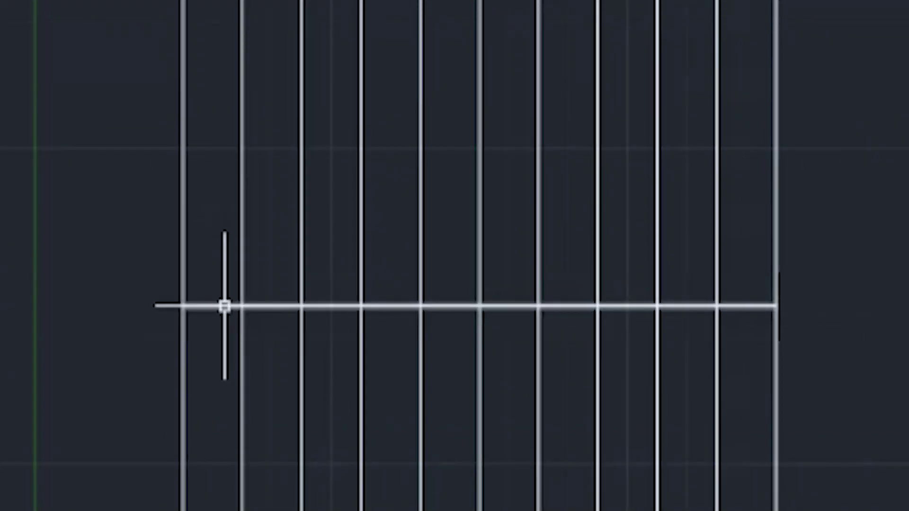
# - Trim the lower halves of the nine inner vertical lines, using the horizontal midline as the cutting edge
pyautogui.click(234, 272)
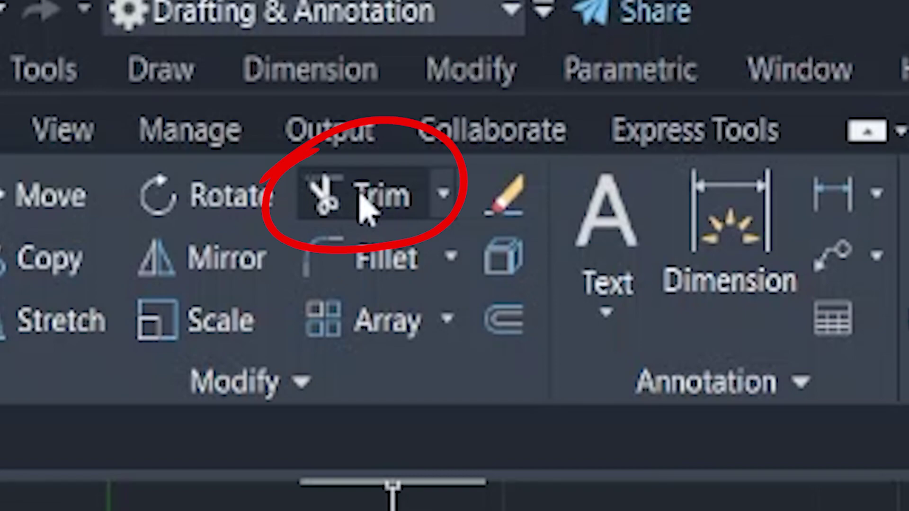
pyautogui.click(361, 198)
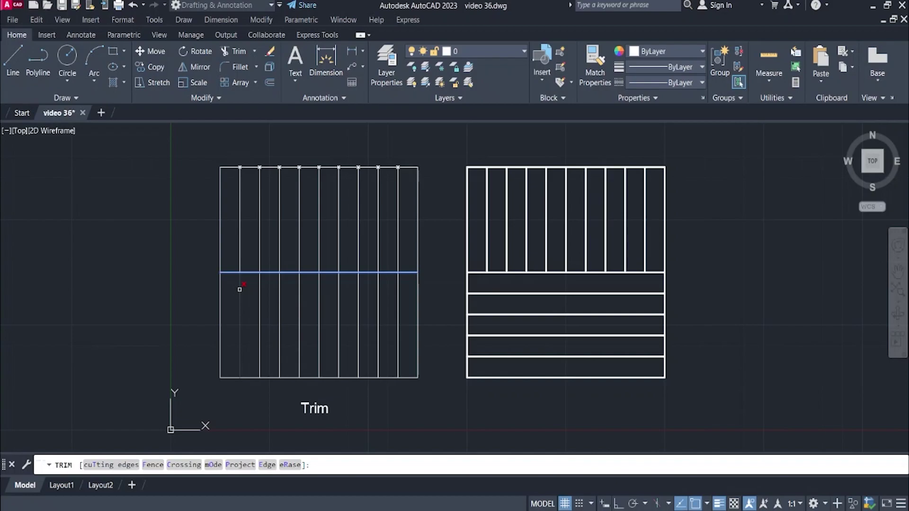
pyautogui.click(239, 289)
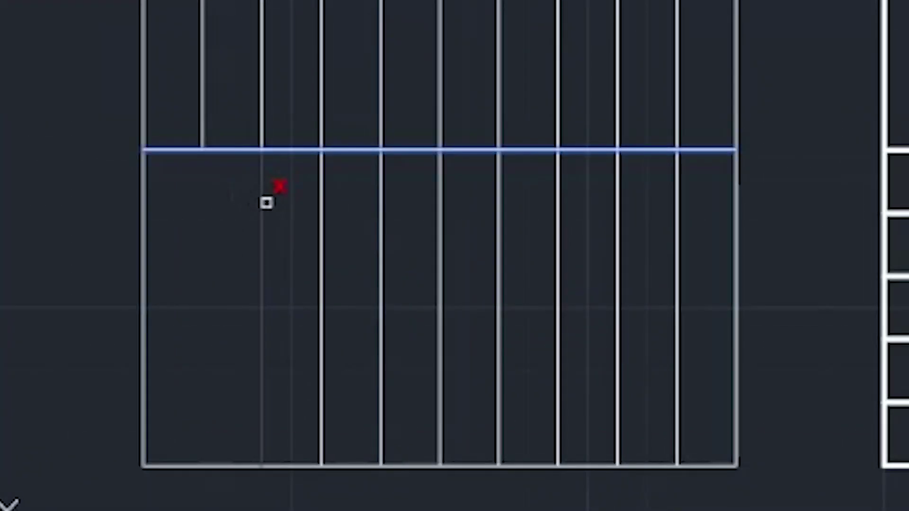
pyautogui.click(260, 290)
pyautogui.click(279, 291)
pyautogui.click(383, 214)
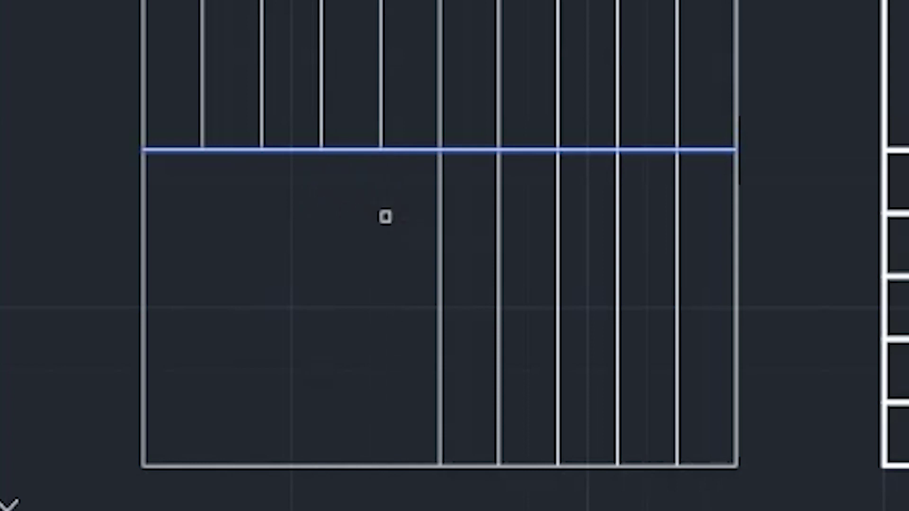
pyautogui.click(441, 220)
pyautogui.click(500, 243)
pyautogui.click(559, 237)
pyautogui.click(617, 232)
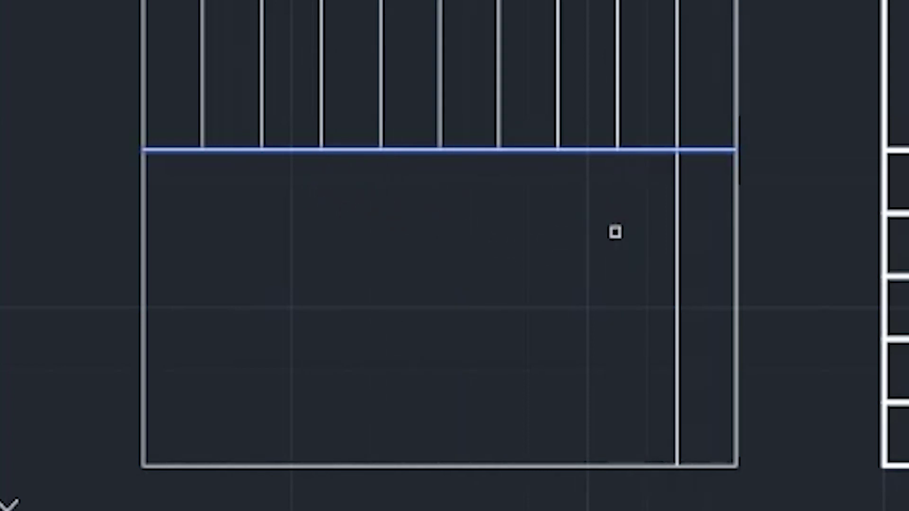
pyautogui.click(679, 240)
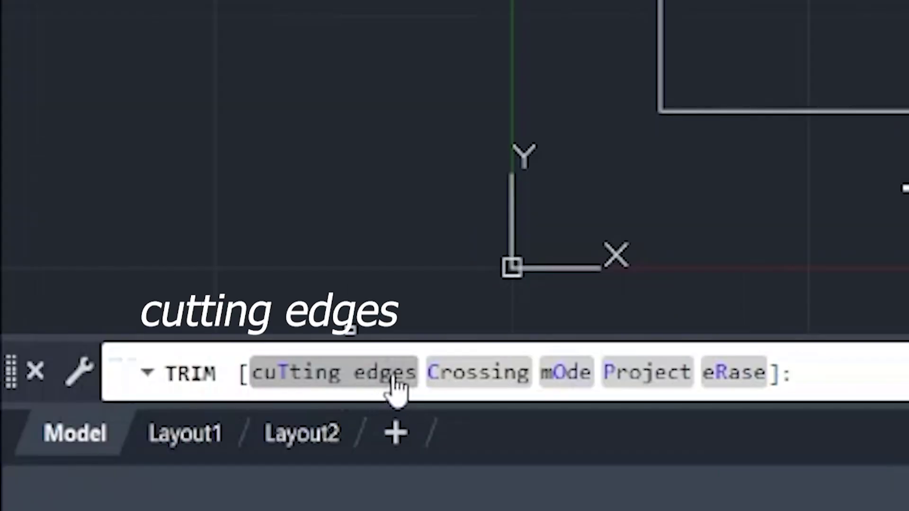
# - Try the Standard mode for Trim, and reopen the trim mode choice
pyautogui.click(566, 373)
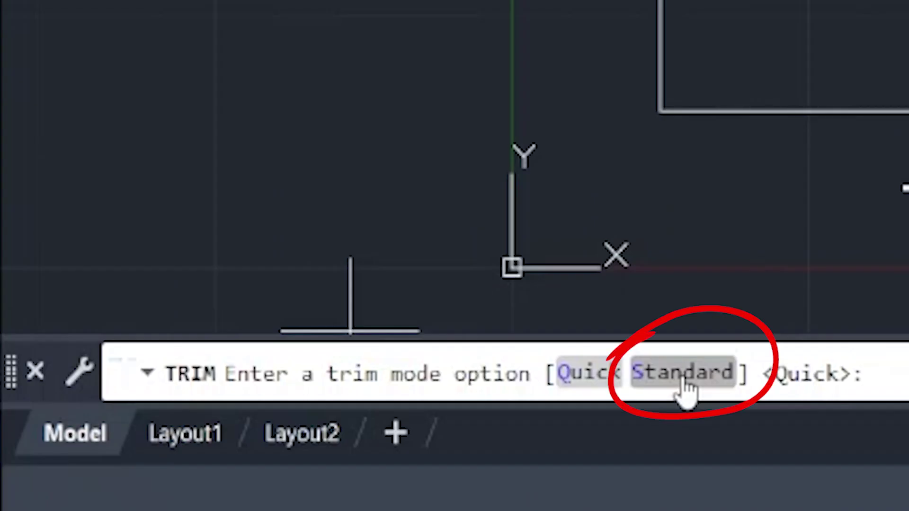
pyautogui.click(683, 374)
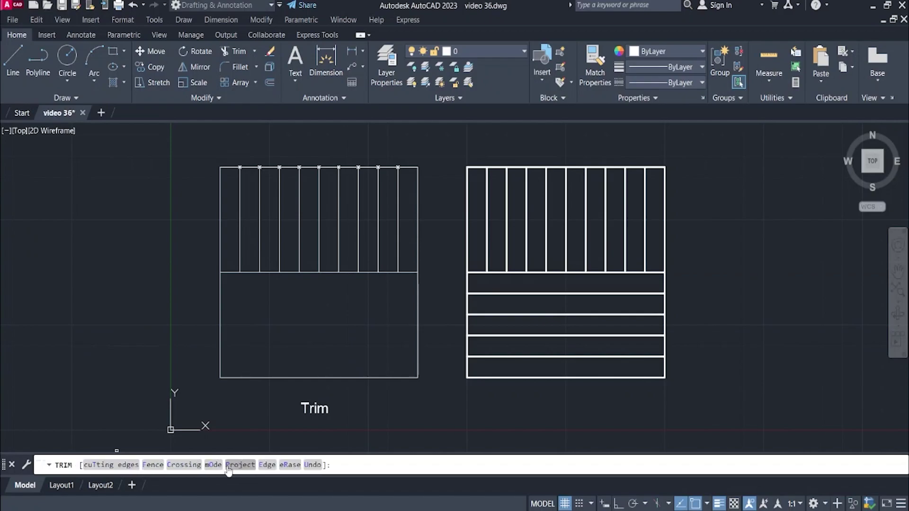
pyautogui.click(213, 465)
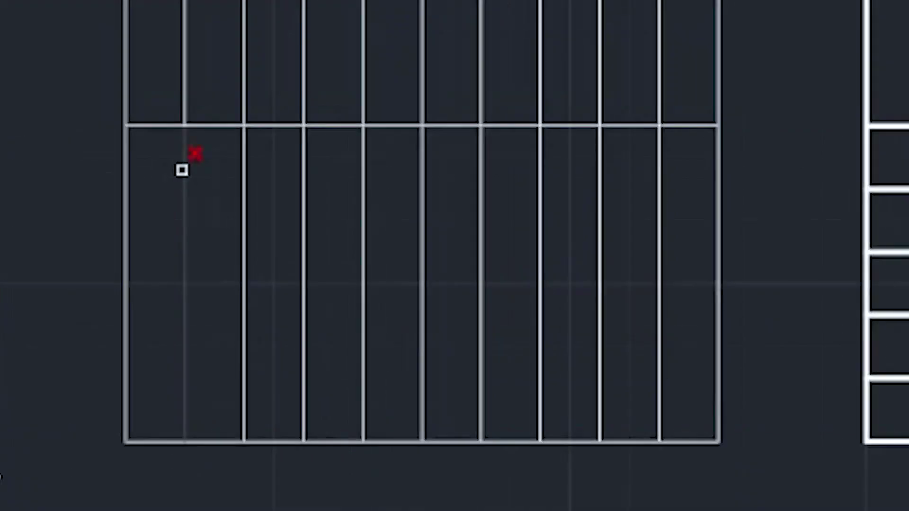
# - Trim the nine inner vertical lines one by one below the horizontal midline of the square
pyautogui.click(182, 170)
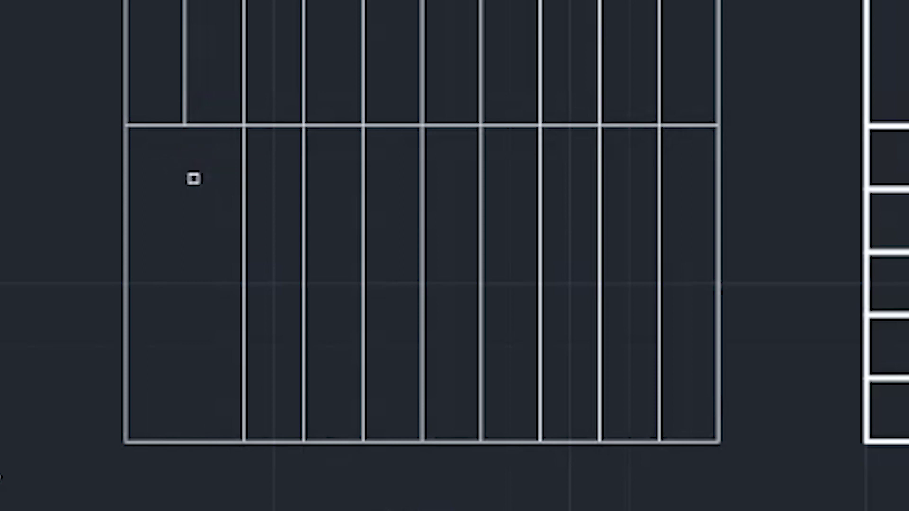
pyautogui.click(240, 175)
pyautogui.click(304, 185)
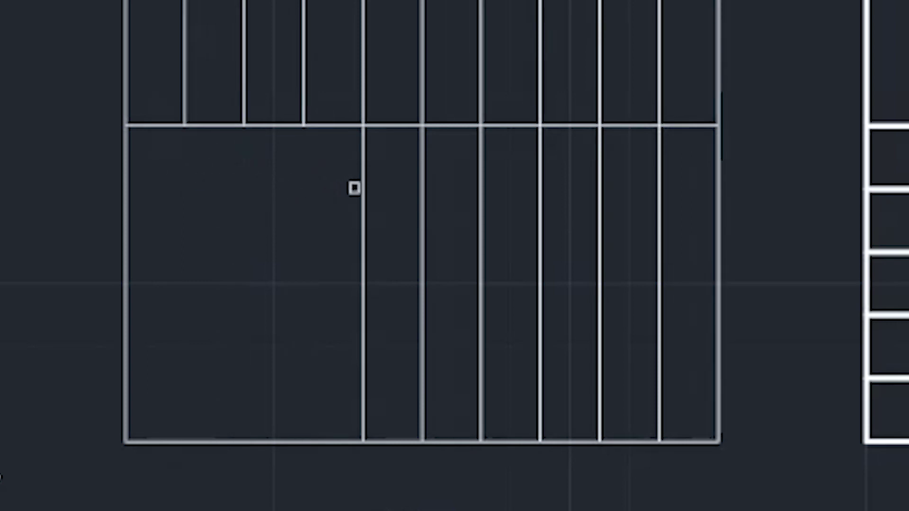
pyautogui.click(360, 190)
pyautogui.click(414, 201)
pyautogui.click(483, 209)
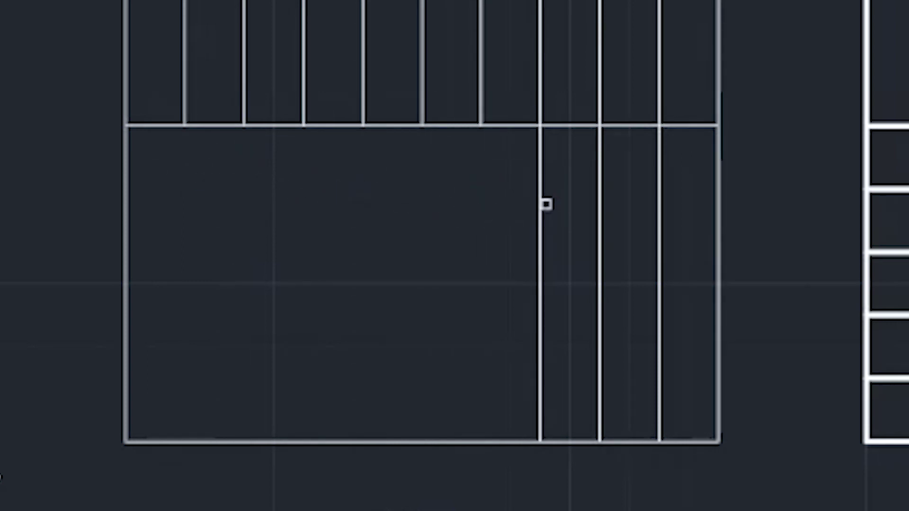
pyautogui.click(546, 204)
pyautogui.click(602, 218)
pyautogui.click(661, 214)
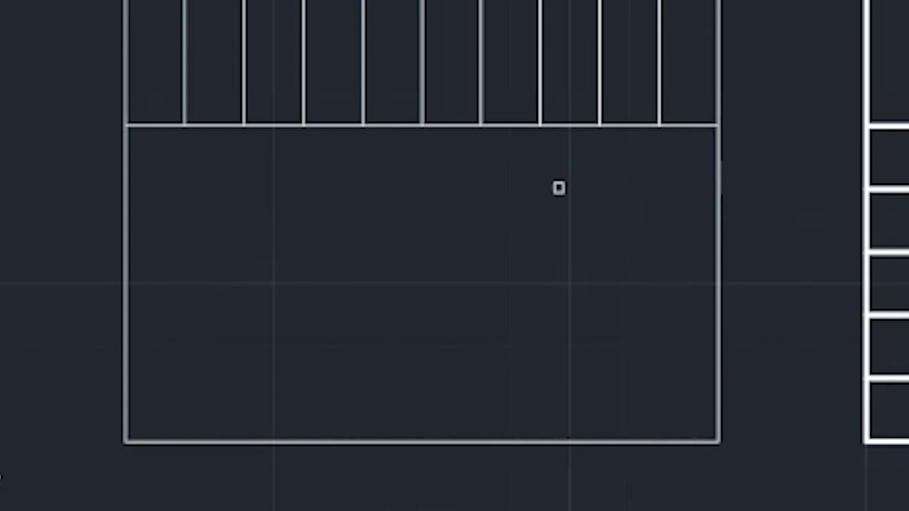
pyautogui.press('Return')
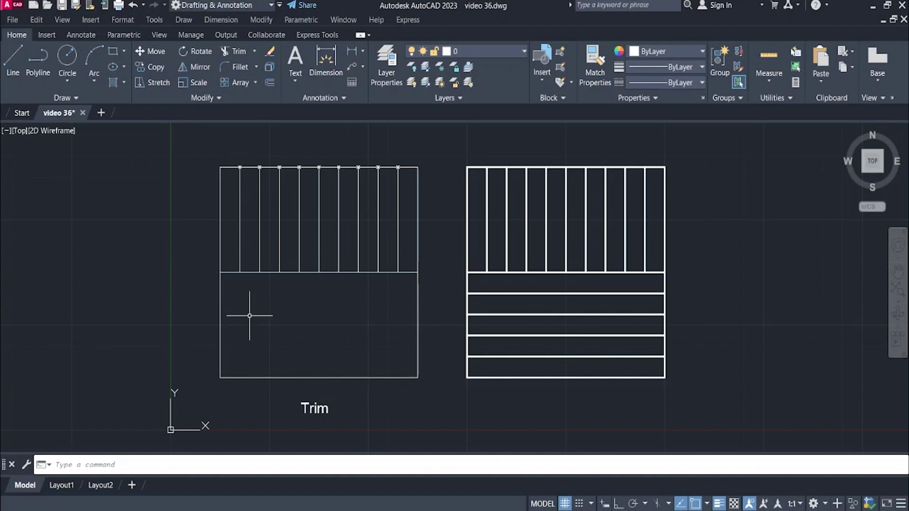
# - Divide the left edge of the Trim square into 10 segments
pyautogui.click(219, 313)
pyautogui.press('Escape')
pyautogui.write('div')
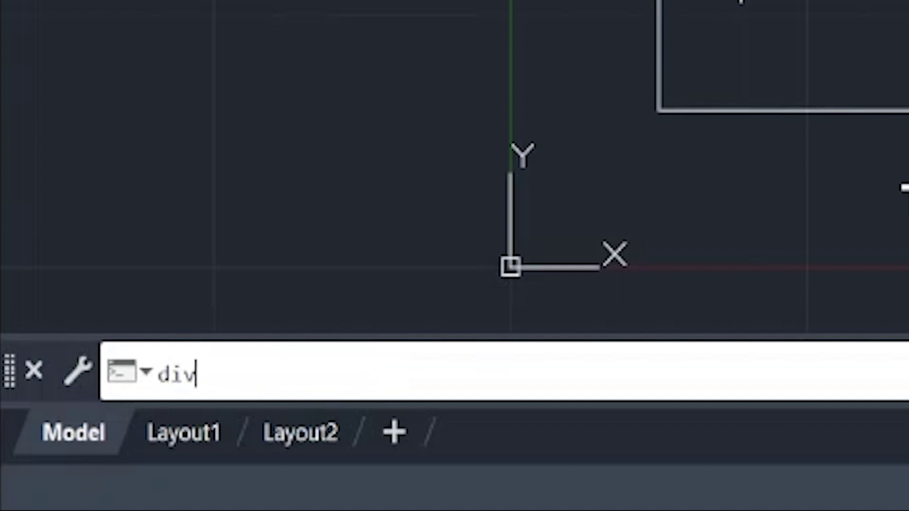
pyautogui.press('Return')
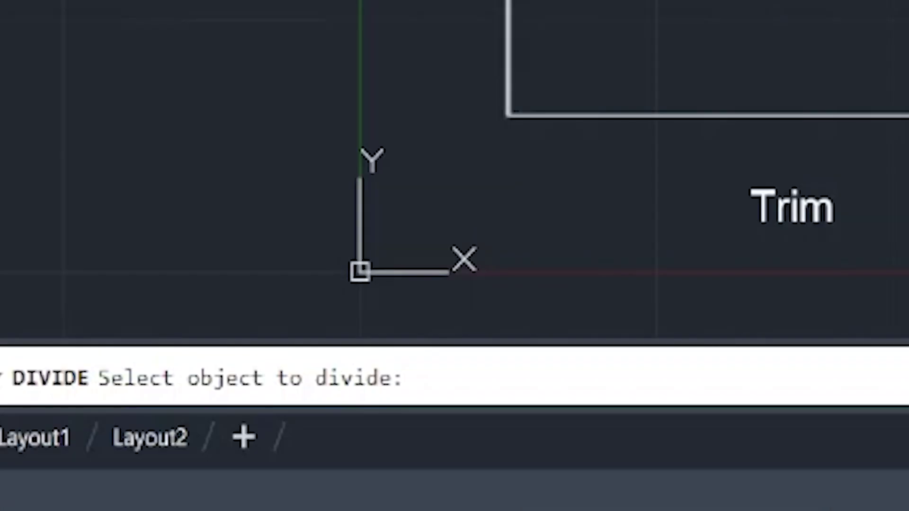
pyautogui.click(219, 305)
pyautogui.write('10')
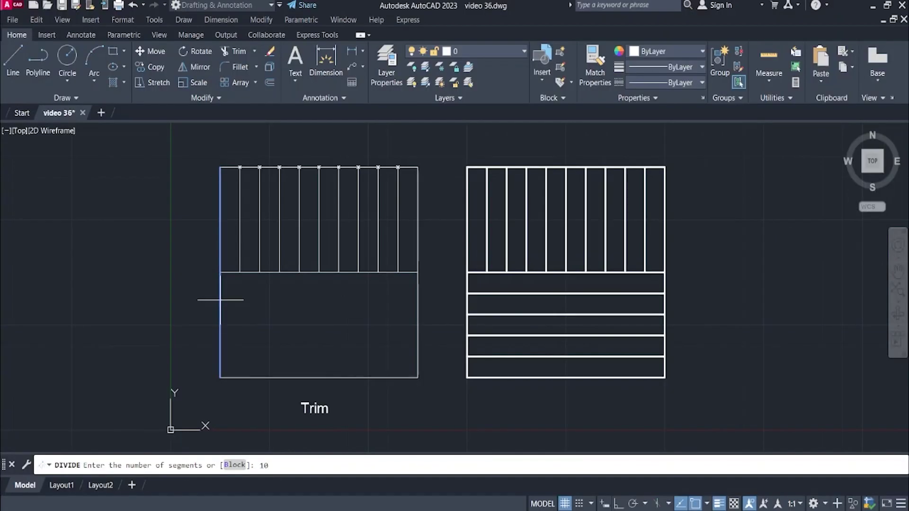
pyautogui.press('Return')
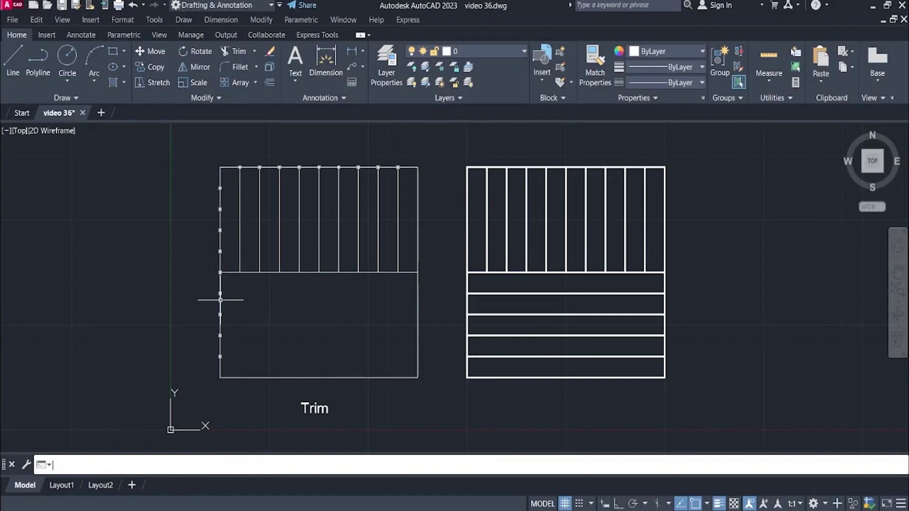
# - Copy the square's bottom edge from its left endpoint to each of the four division points below the midline
pyautogui.click(245, 378)
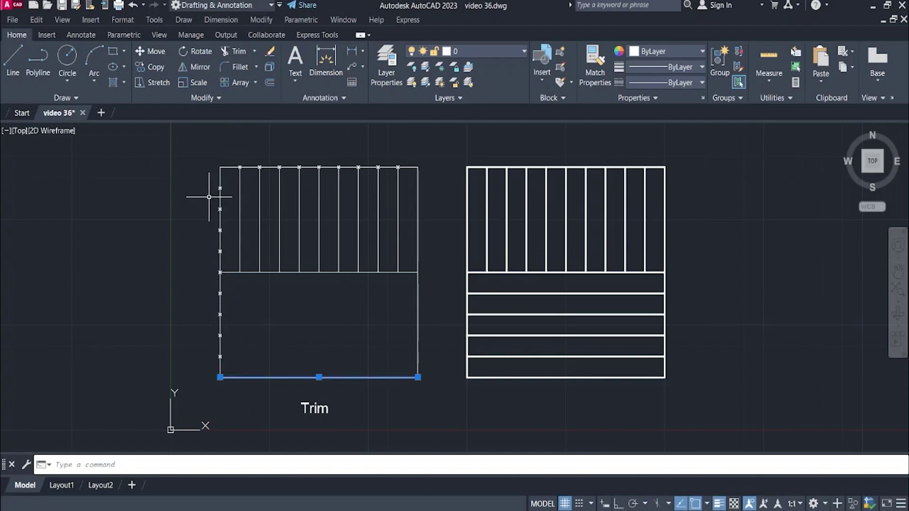
pyautogui.click(153, 67)
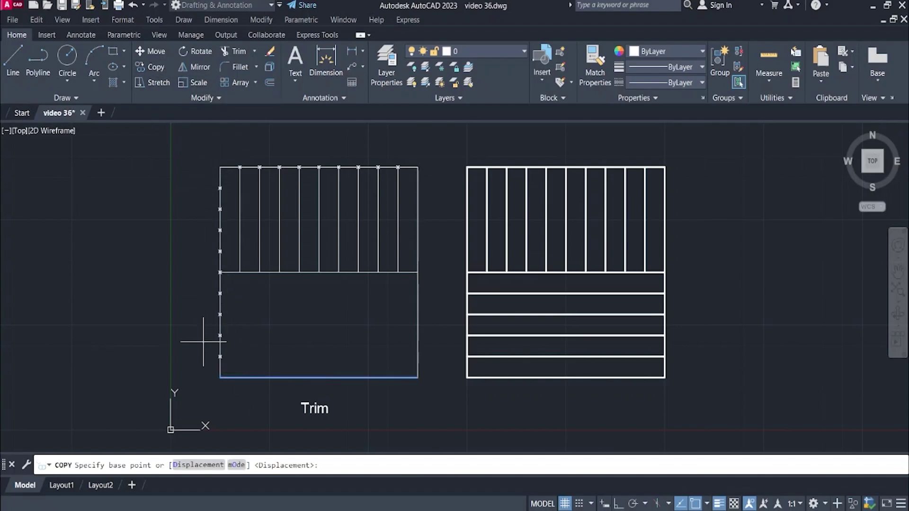
pyautogui.click(220, 378)
pyautogui.click(220, 358)
pyautogui.click(220, 337)
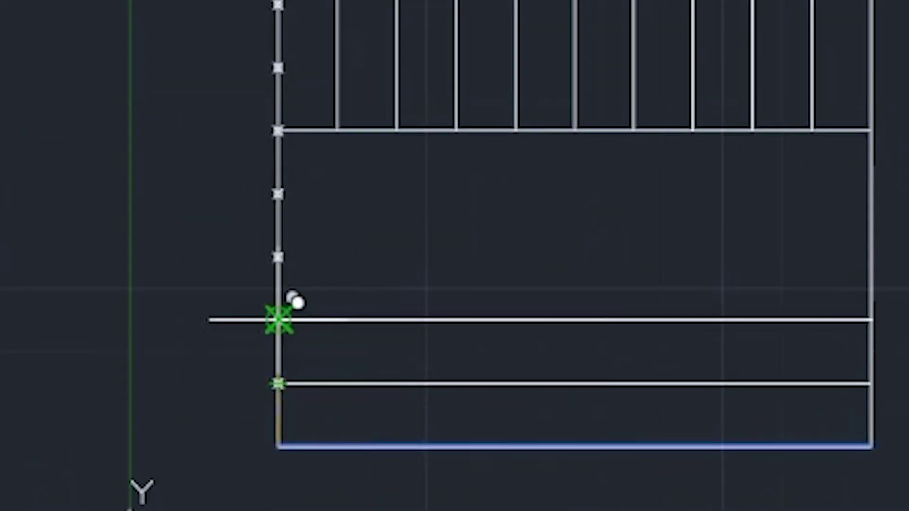
pyautogui.click(278, 256)
pyautogui.click(278, 194)
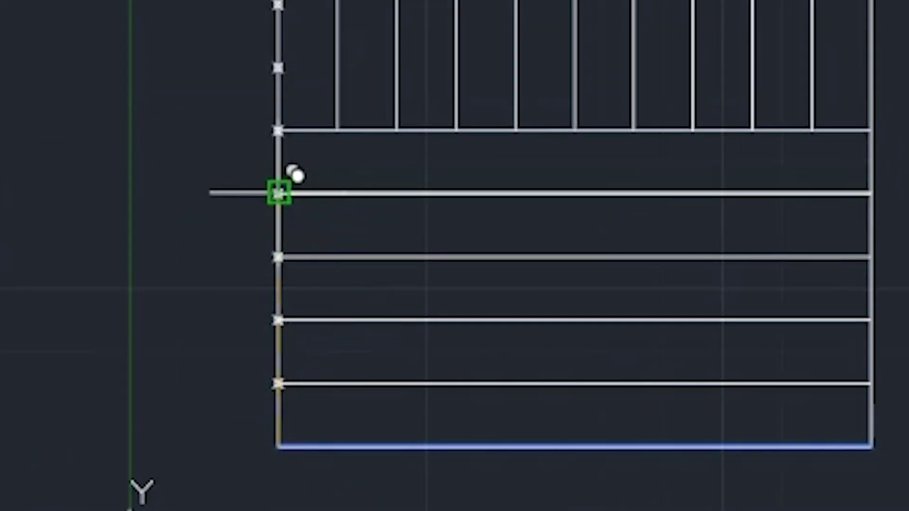
pyautogui.press('Return')
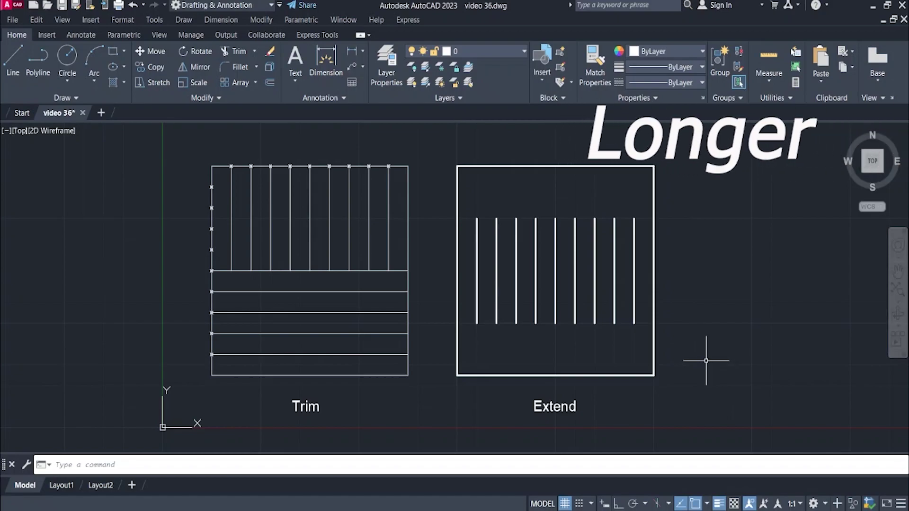
# - Extend the nine inner vertical lines of the Extend square down to its bottom edge, using that edge as the boundary
pyautogui.click(254, 51)
pyautogui.click(245, 102)
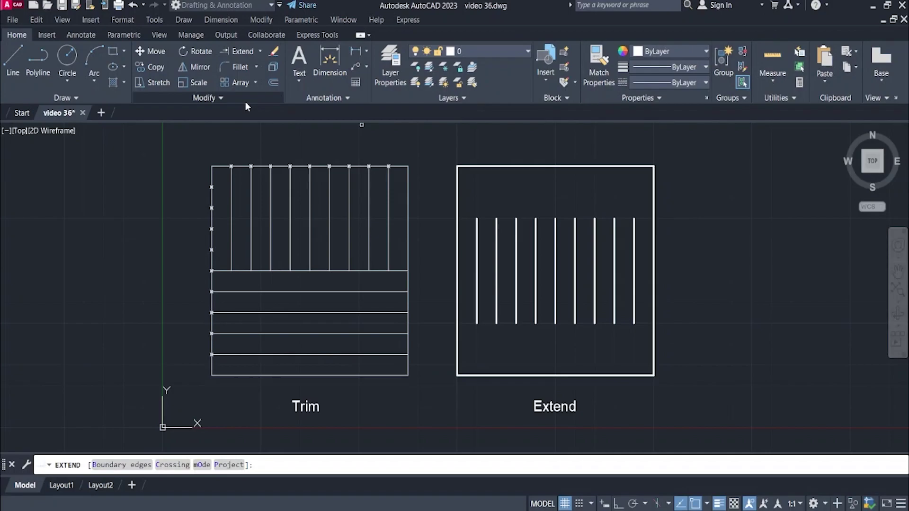
pyautogui.click(121, 465)
pyautogui.click(513, 376)
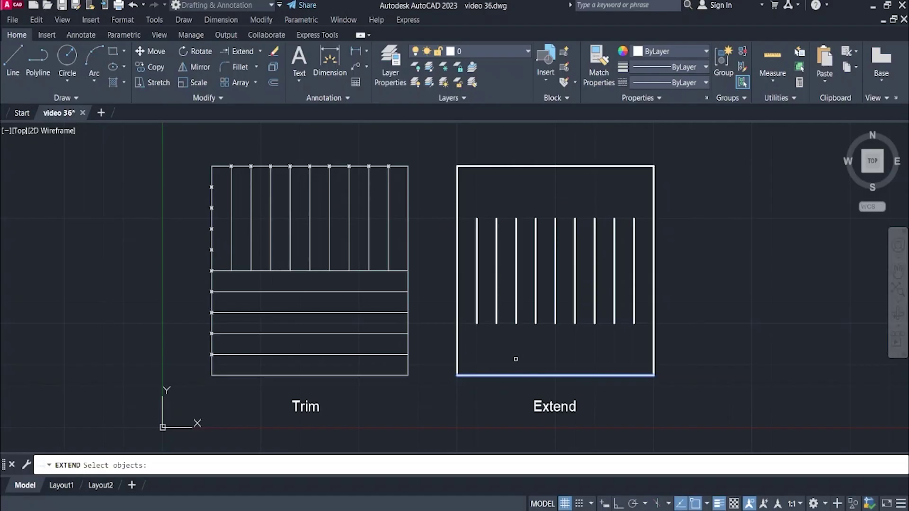
pyautogui.press('Return')
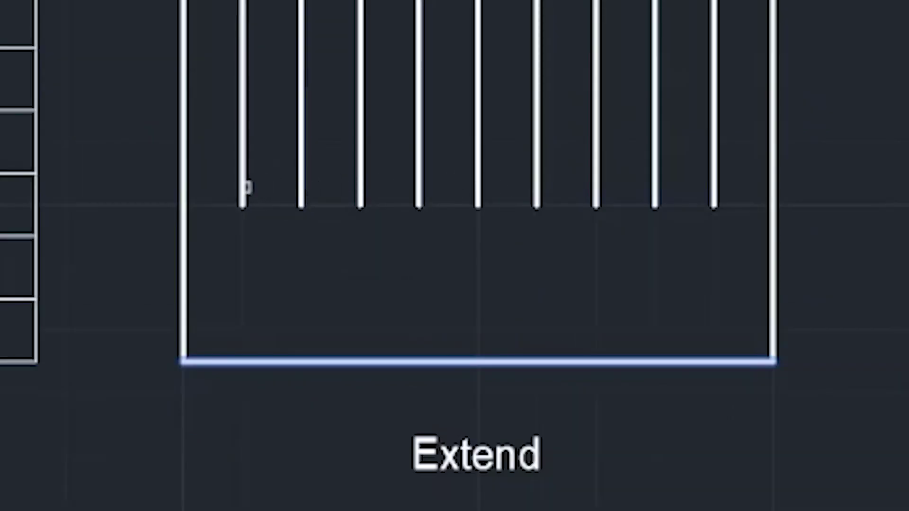
pyautogui.click(476, 318)
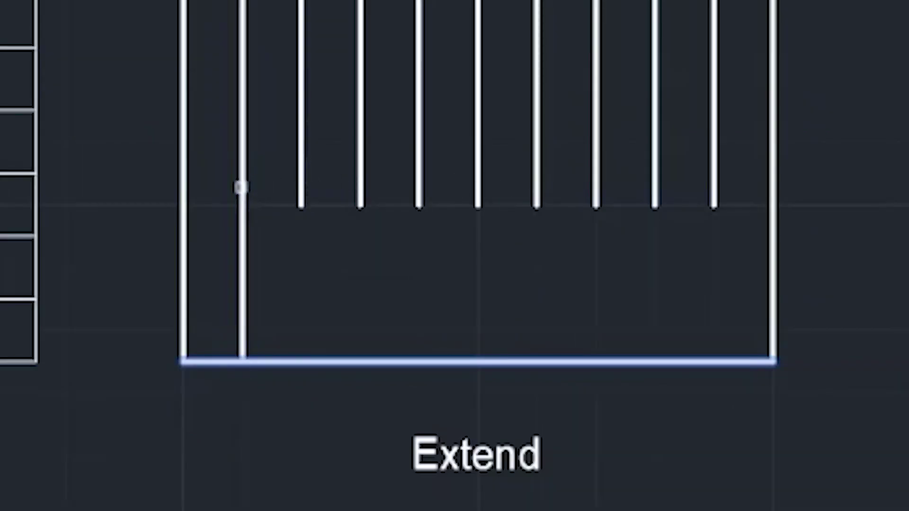
pyautogui.click(301, 187)
pyautogui.click(358, 191)
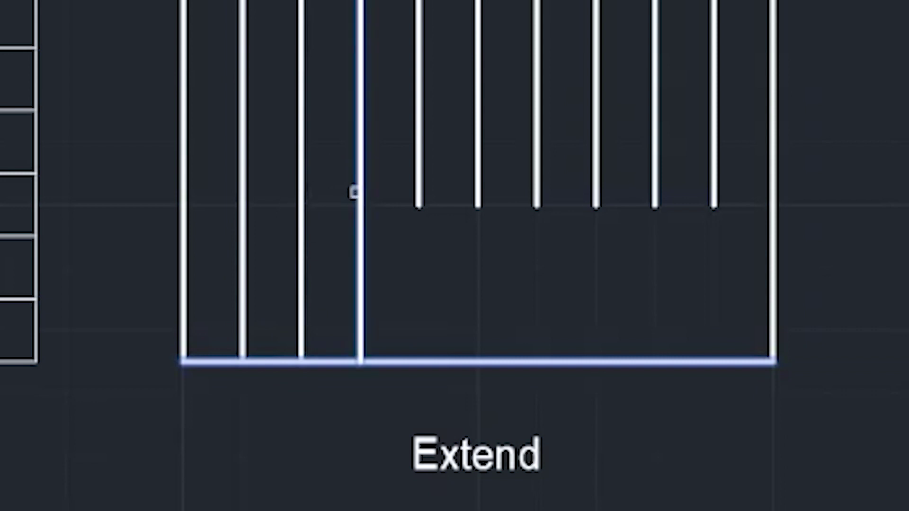
pyautogui.moveTo(741, 172); pyautogui.dragTo(393, 171)
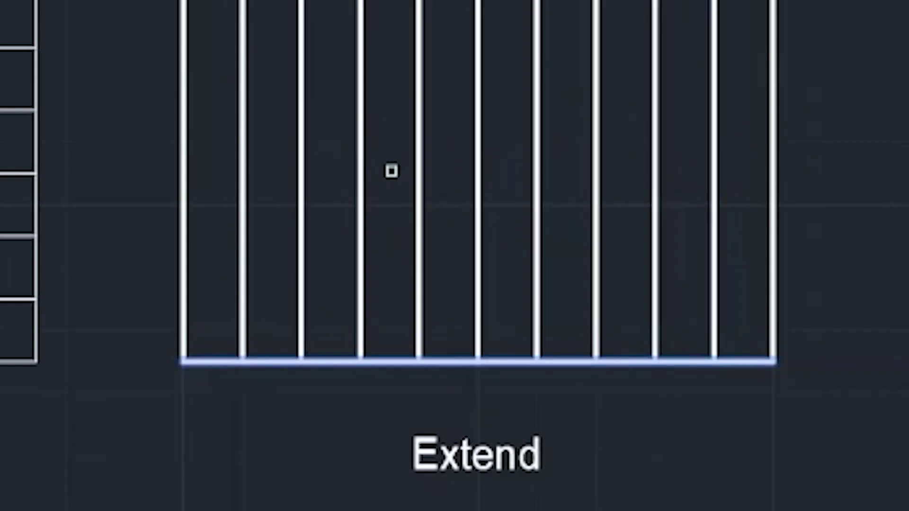